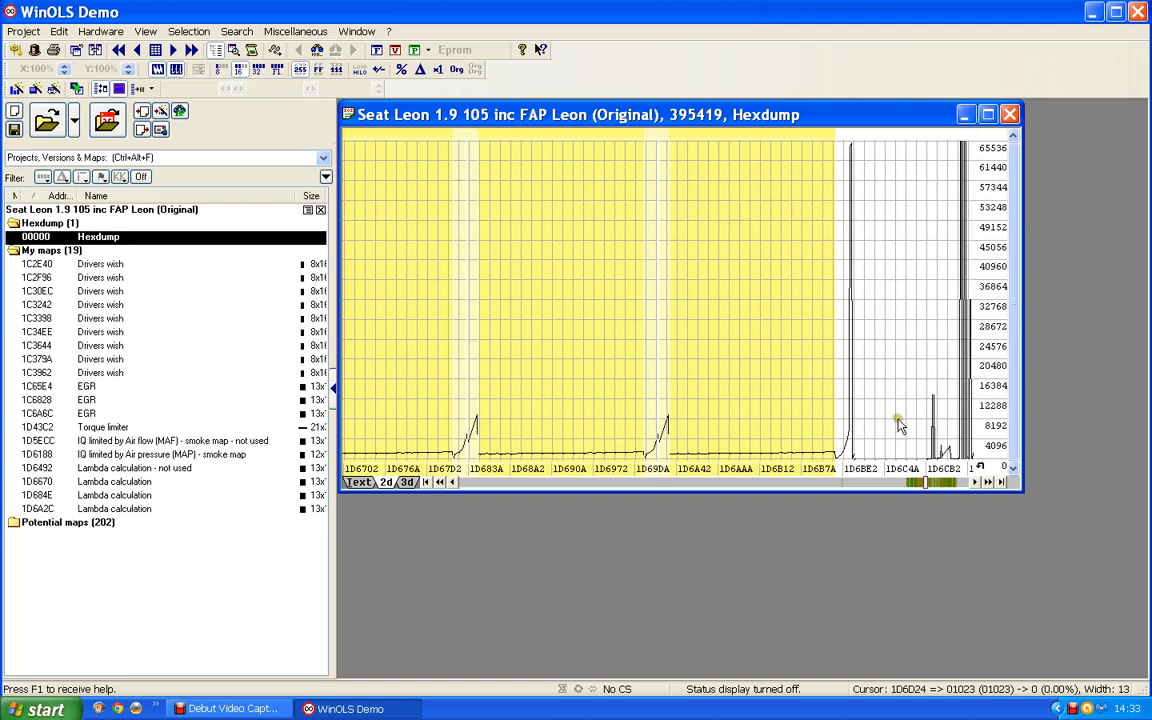
- Open the detected Bosch II 16x15 map from the hexdump's 2D view
left_click(948, 484)
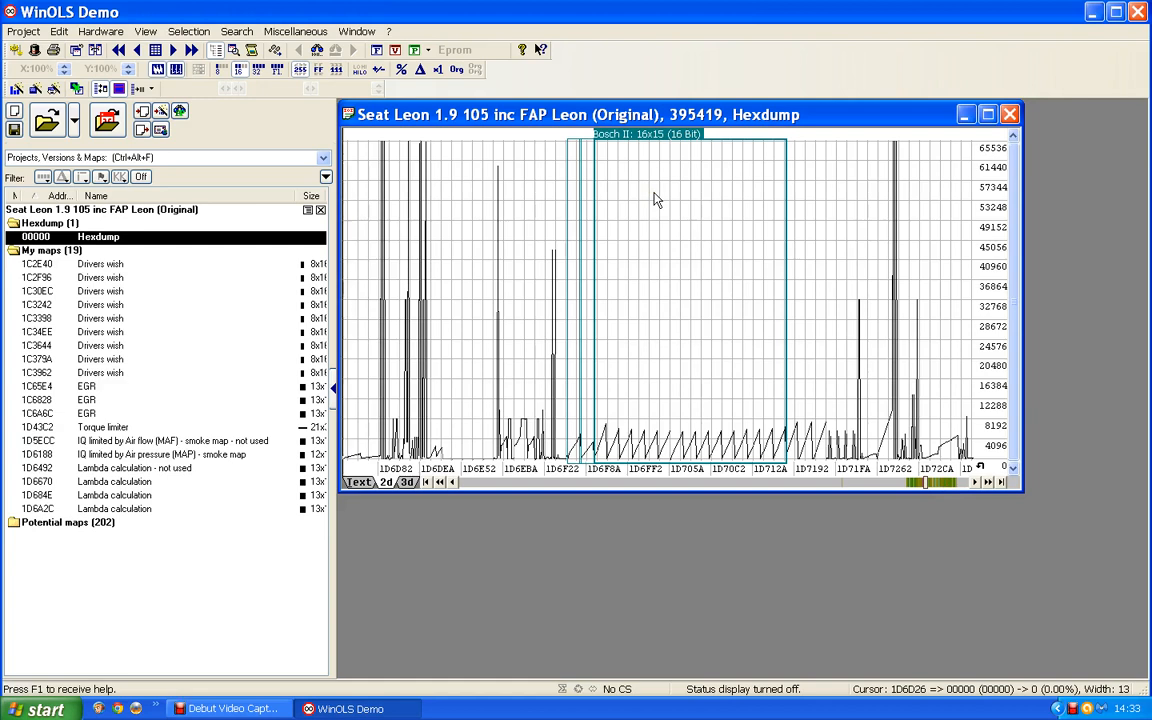
left_click(686, 260)
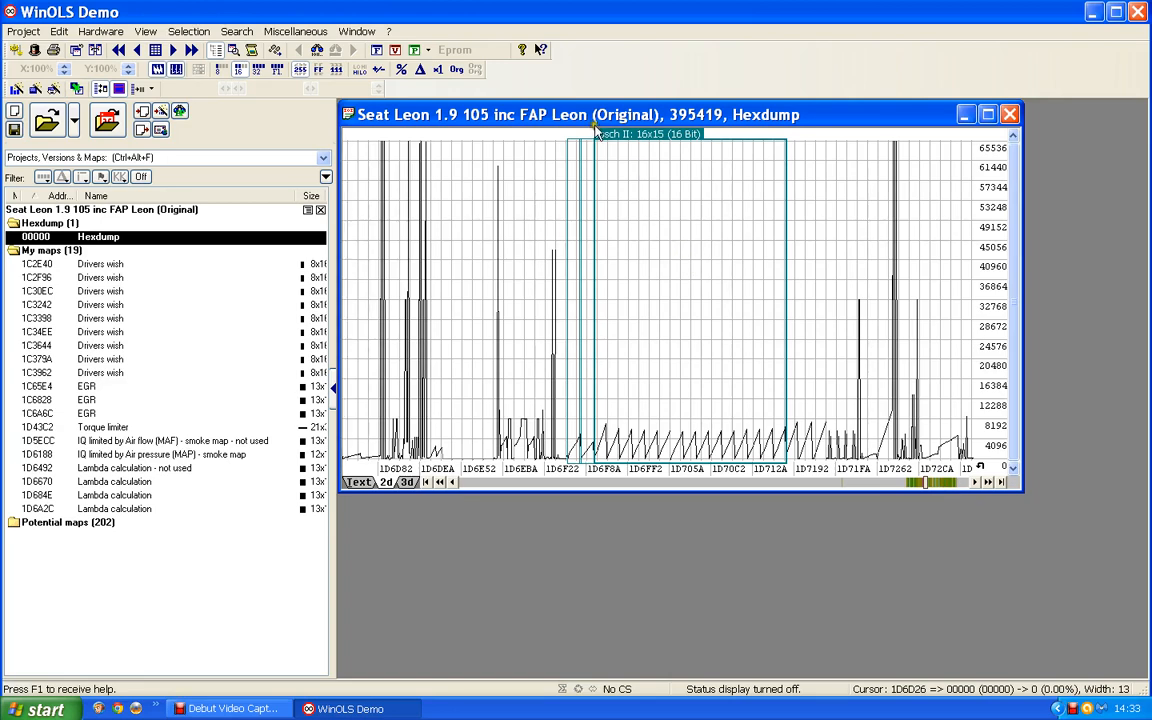
double_click(652, 143)
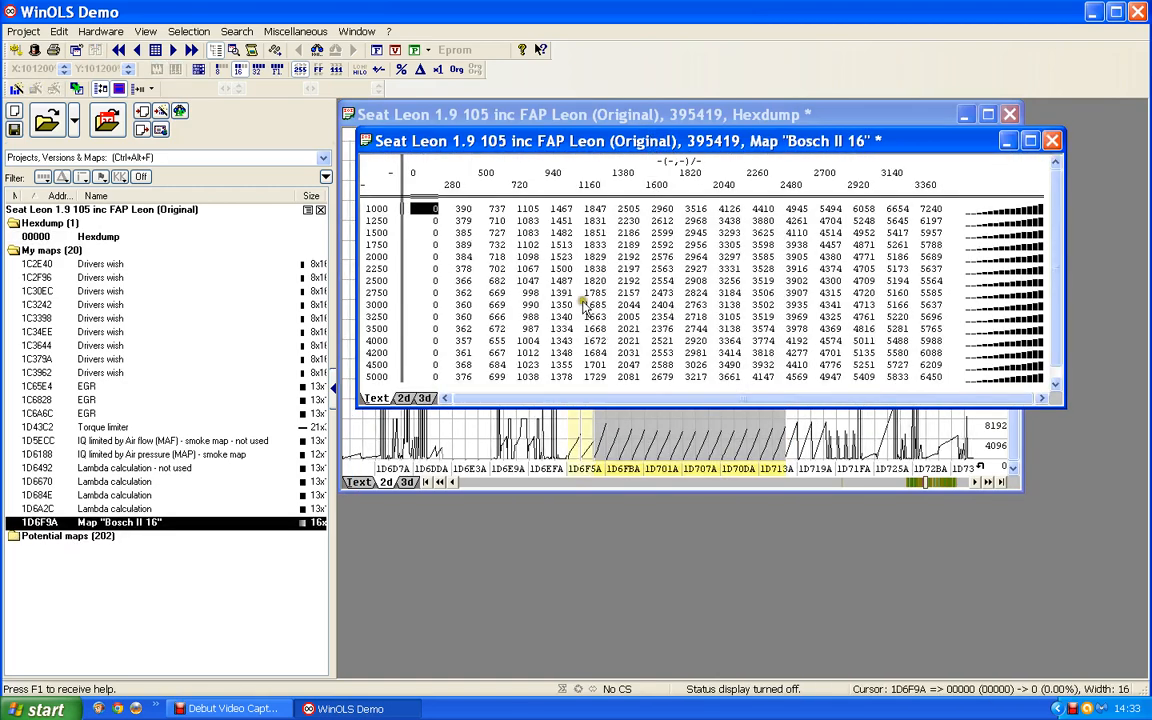
- Set the map's Y-axis description to Engine speed and its unit to rpm
double_click(376, 268)
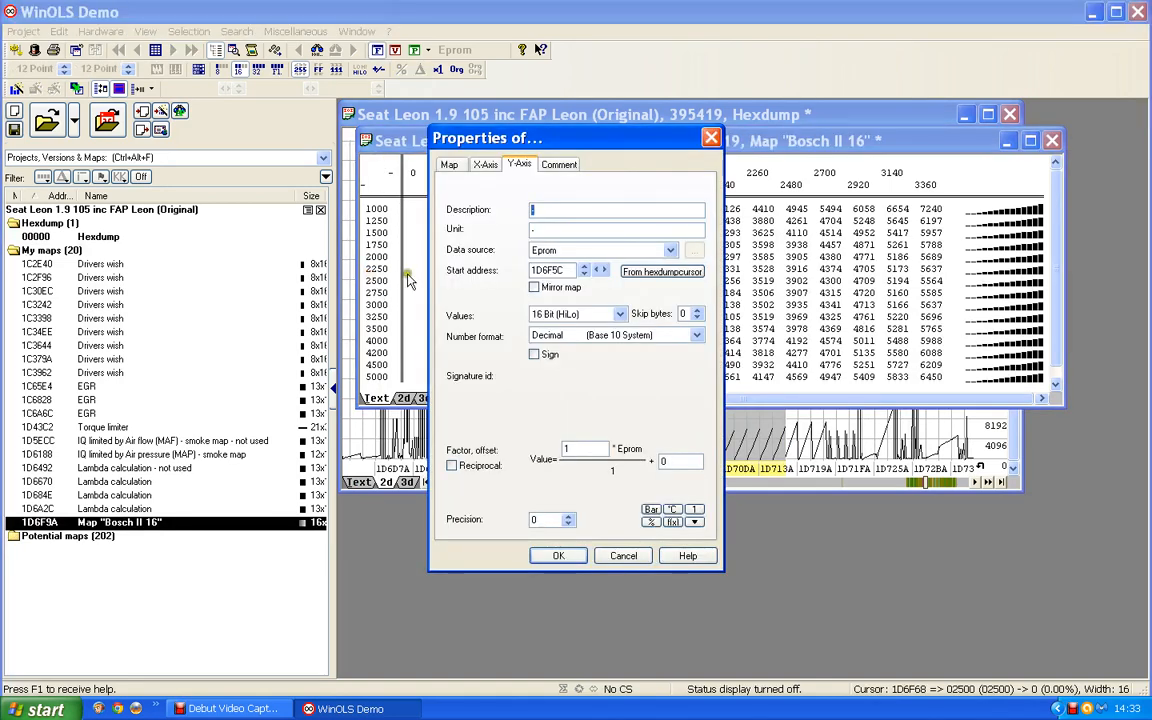
type("Eng")
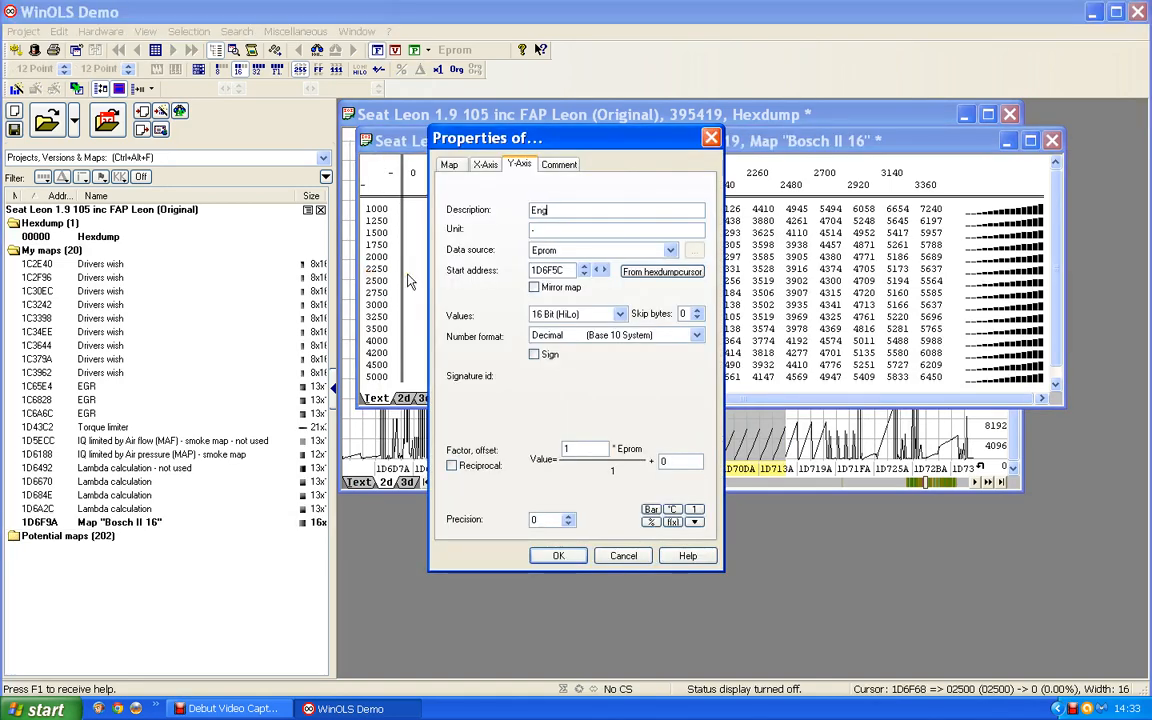
type("ine speed")
left_click_drag(545, 231, 496, 229)
type("rpm")
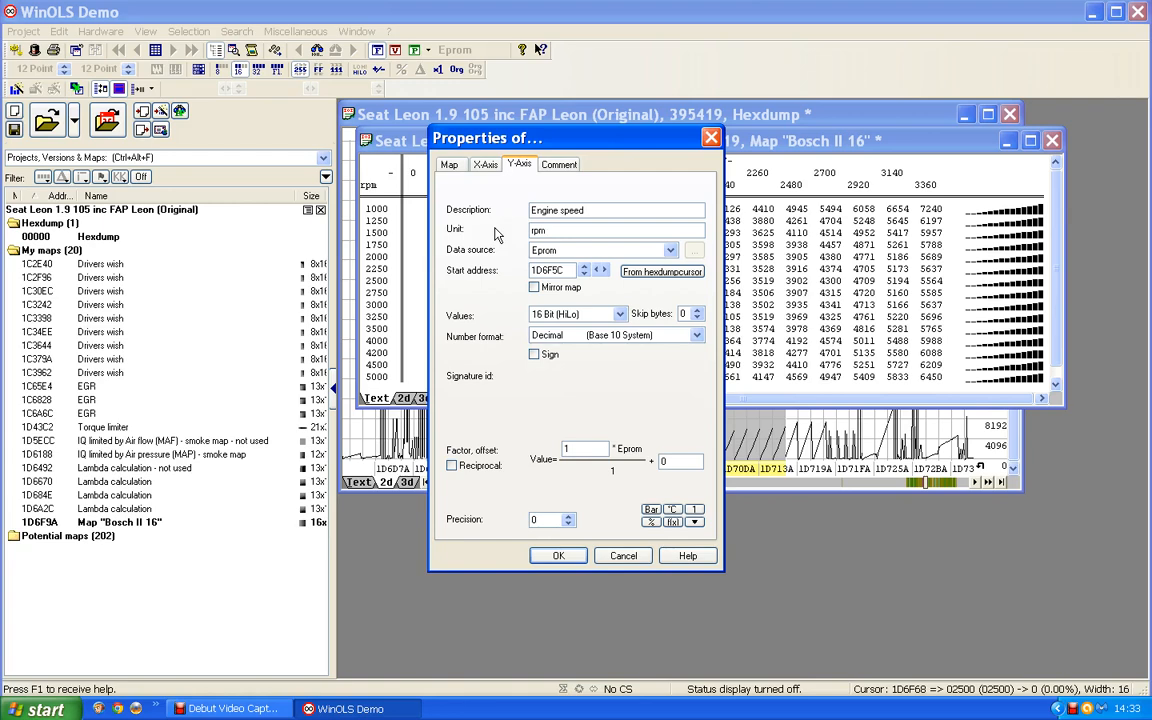
left_click(558, 556)
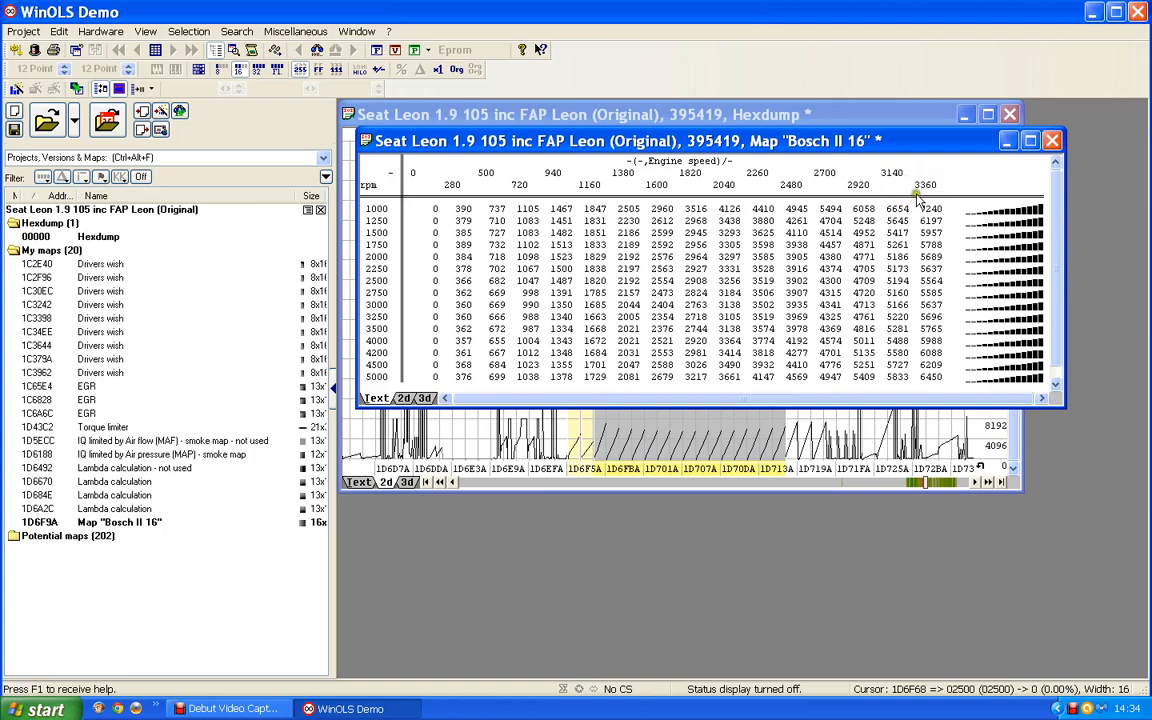
- Set the X-axis factor to 0.1, its description to Torque and its unit to Nm
double_click(663, 183)
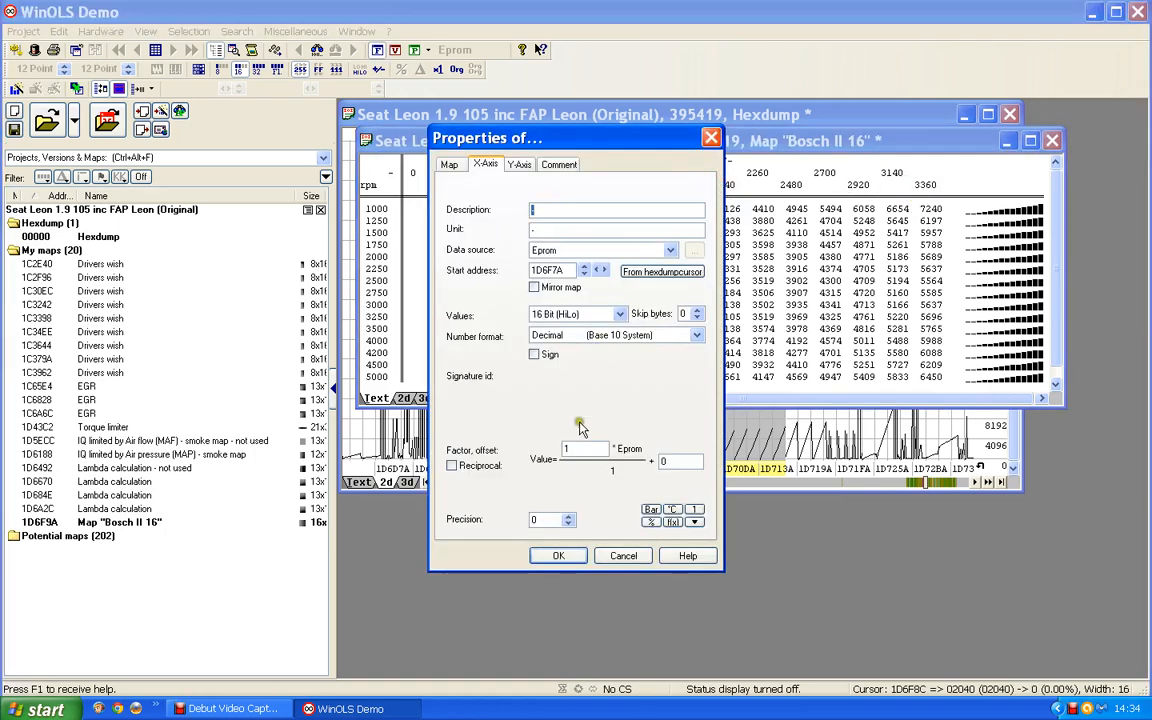
left_click_drag(588, 450, 458, 449)
type("0.1")
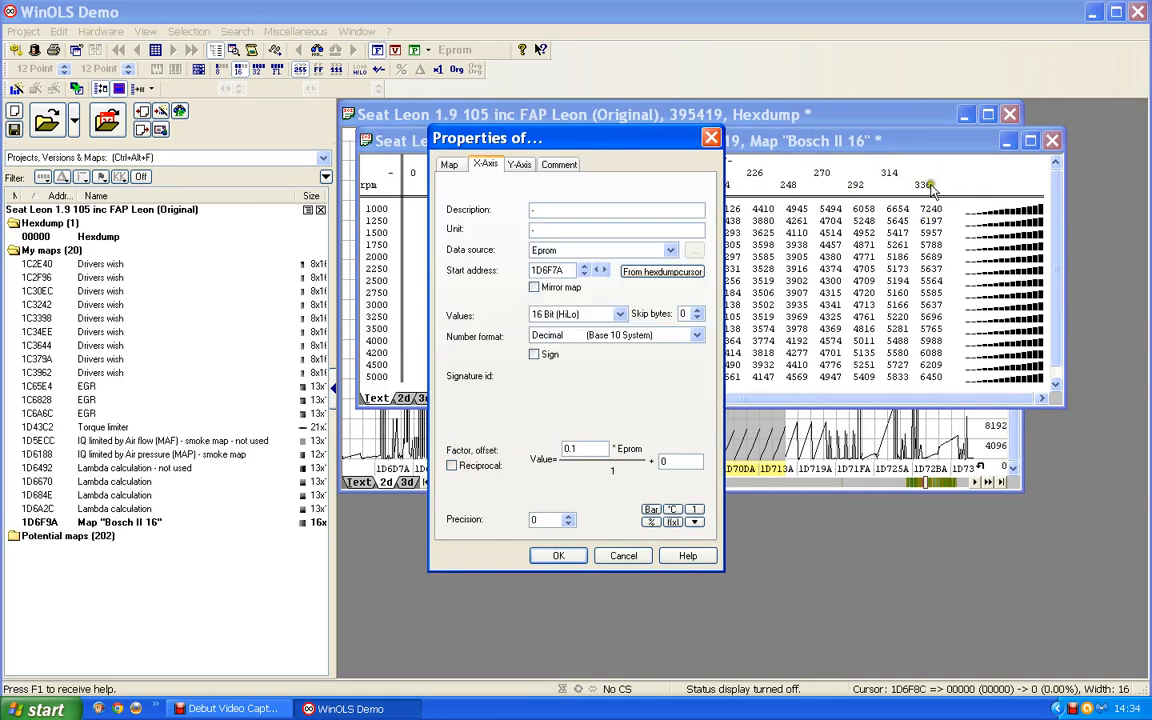
left_click(534, 211)
left_click_drag(545, 231, 453, 230)
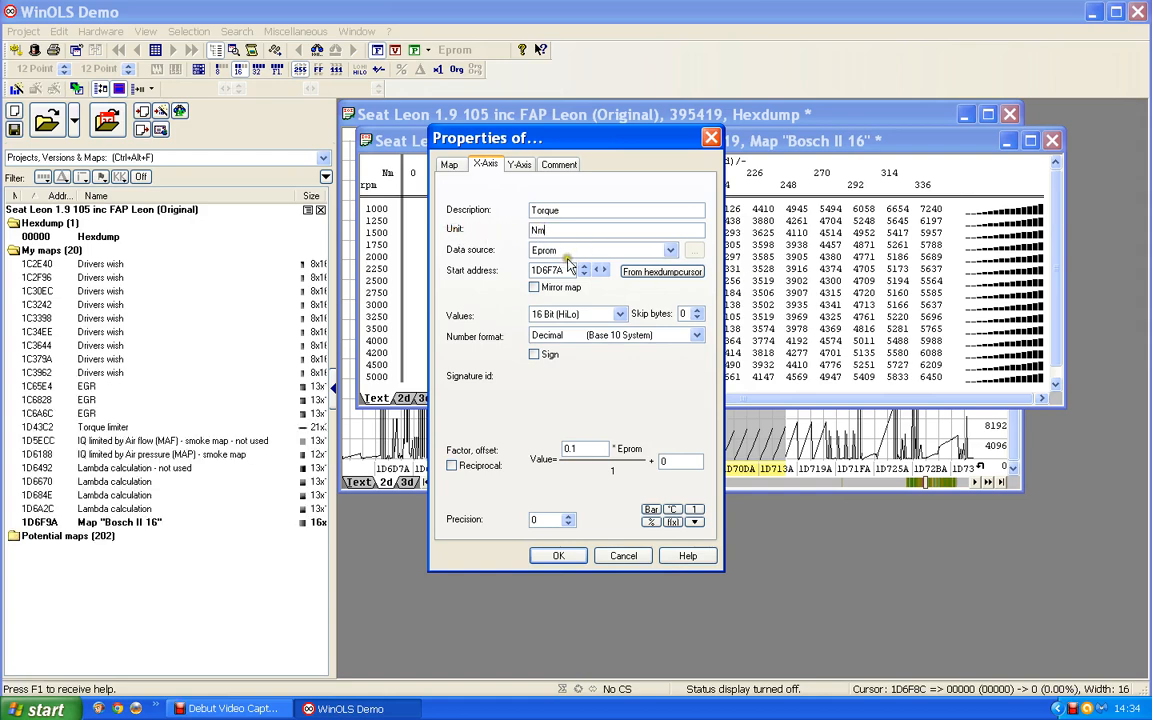
left_click(542, 557)
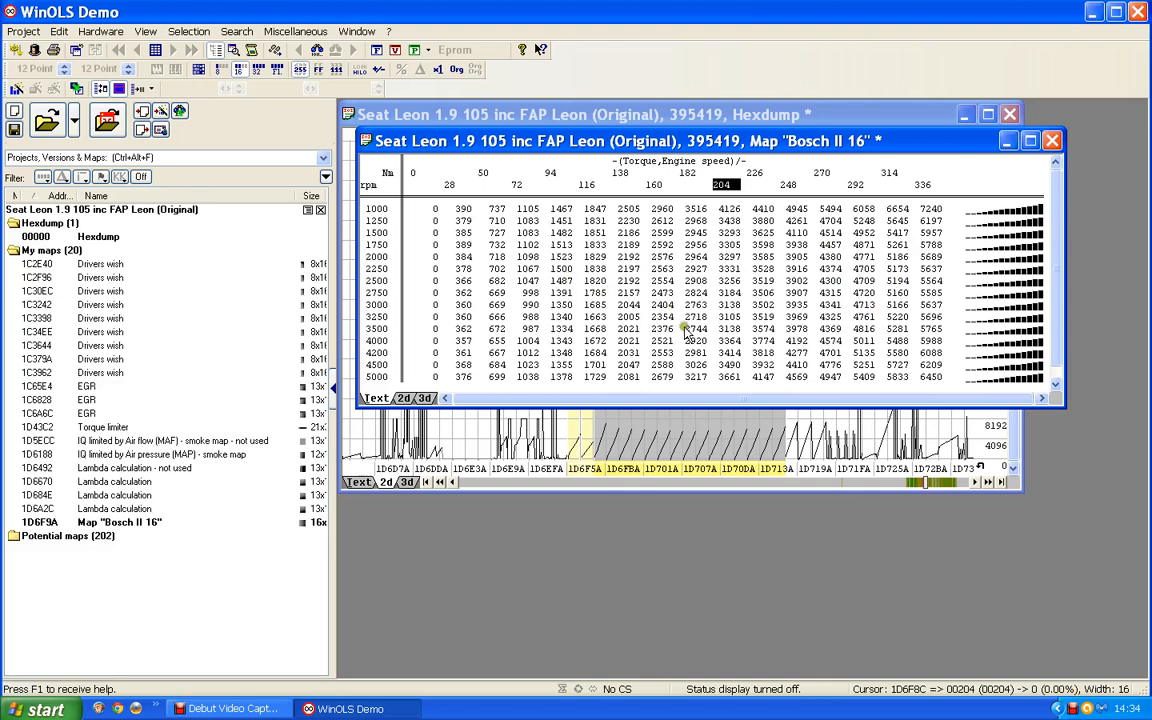
- Rename the map as Torqur to IQ conversion in its properties
double_click(625, 289)
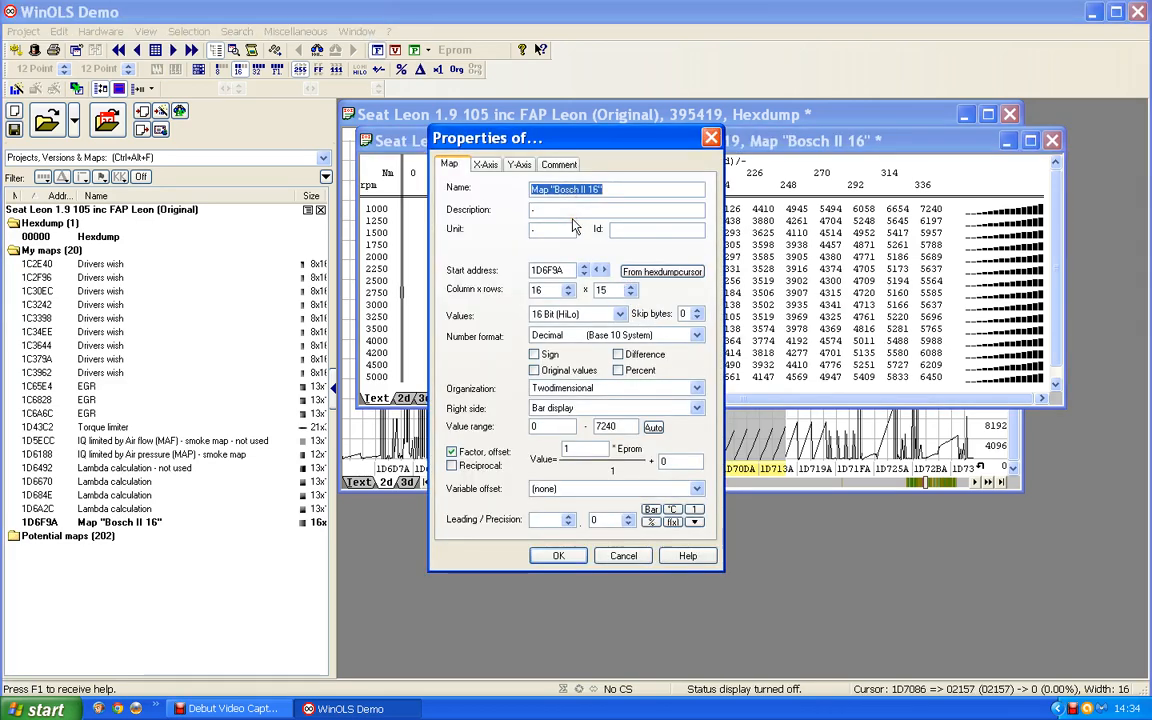
type("Tor")
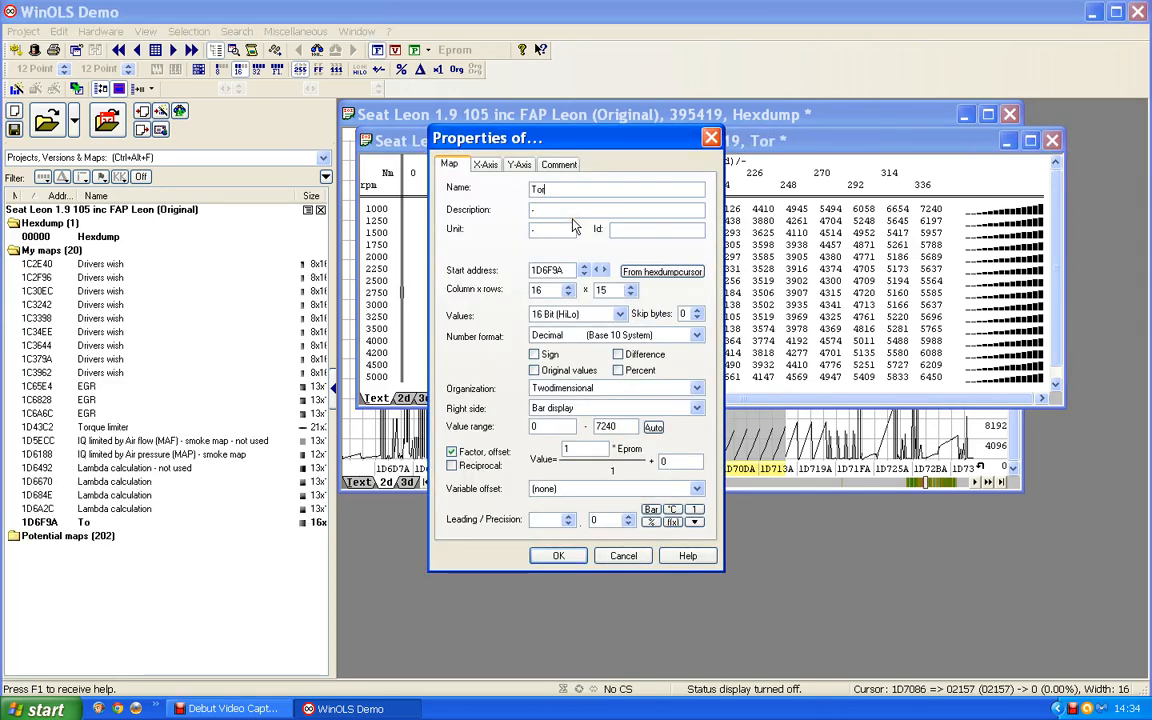
type("qur to ")
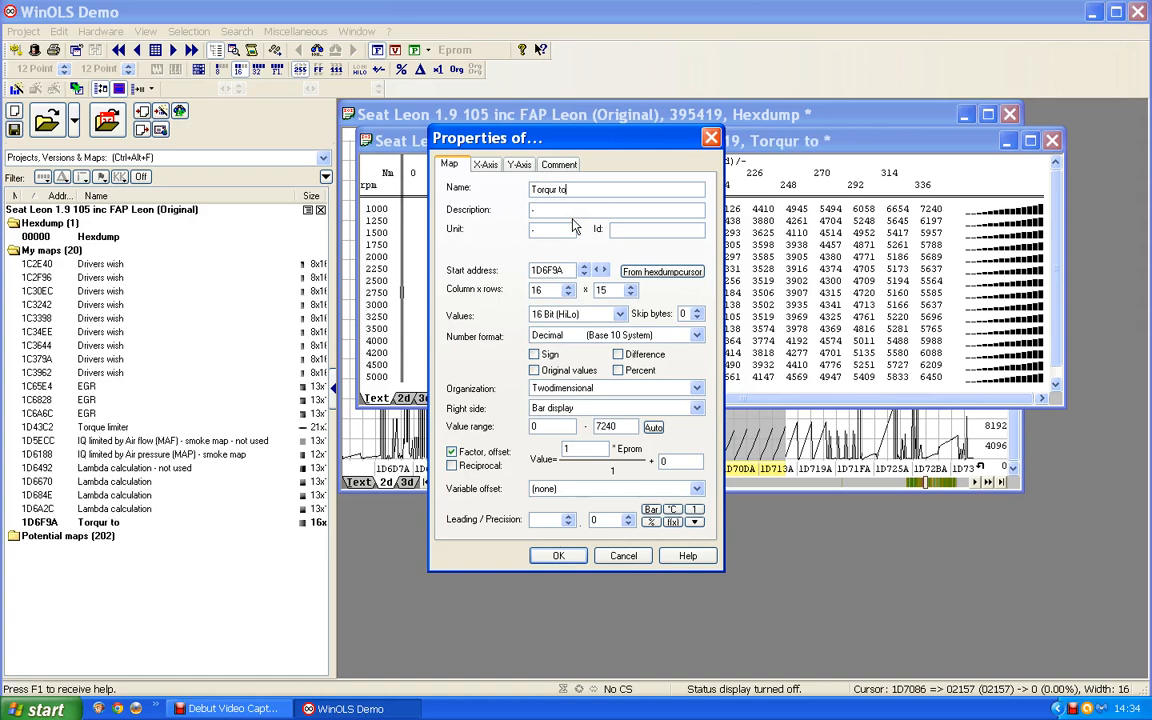
type("IQ conver")
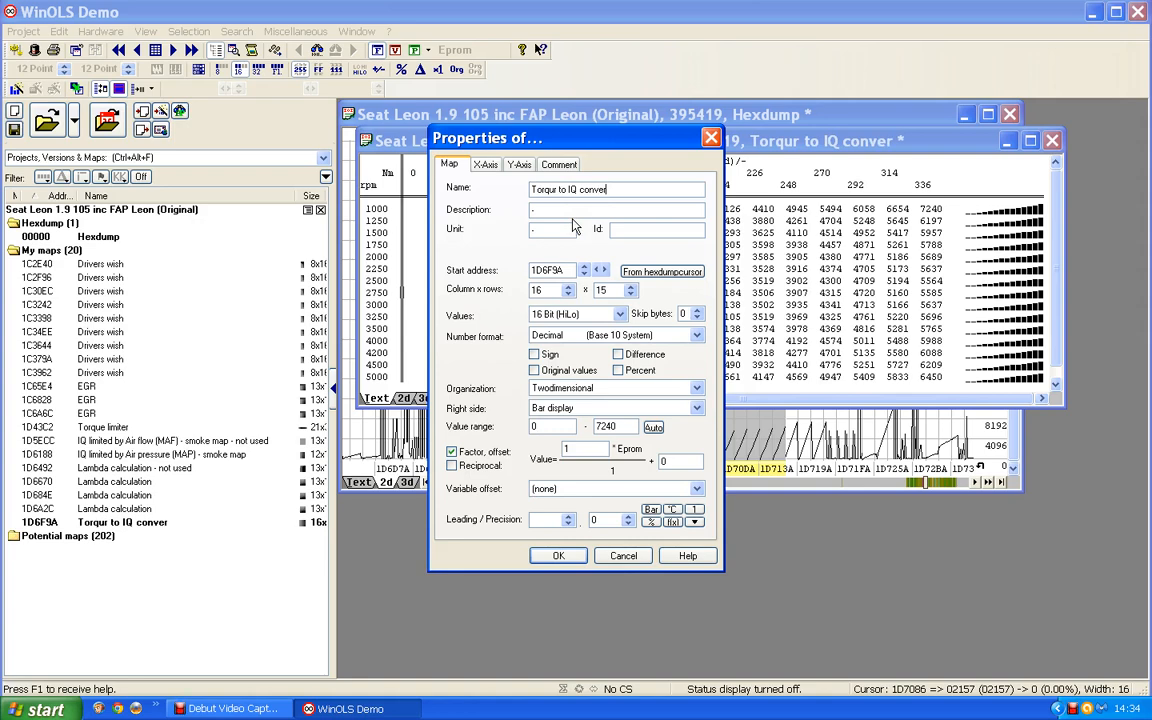
type("sion")
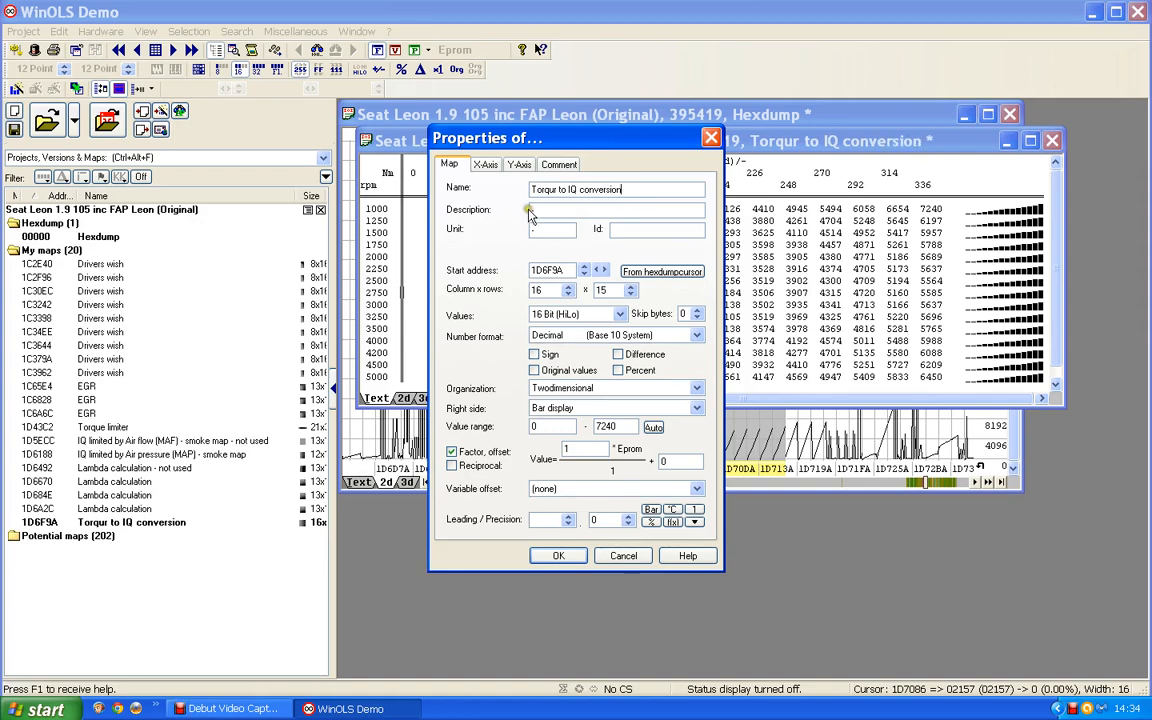
- Set the map's description to IQ, unit to mg/stroke, factor to 0.01 and precision to 1
left_click(533, 209)
type("IQ")
key("Tab")
type("mg/stroke")
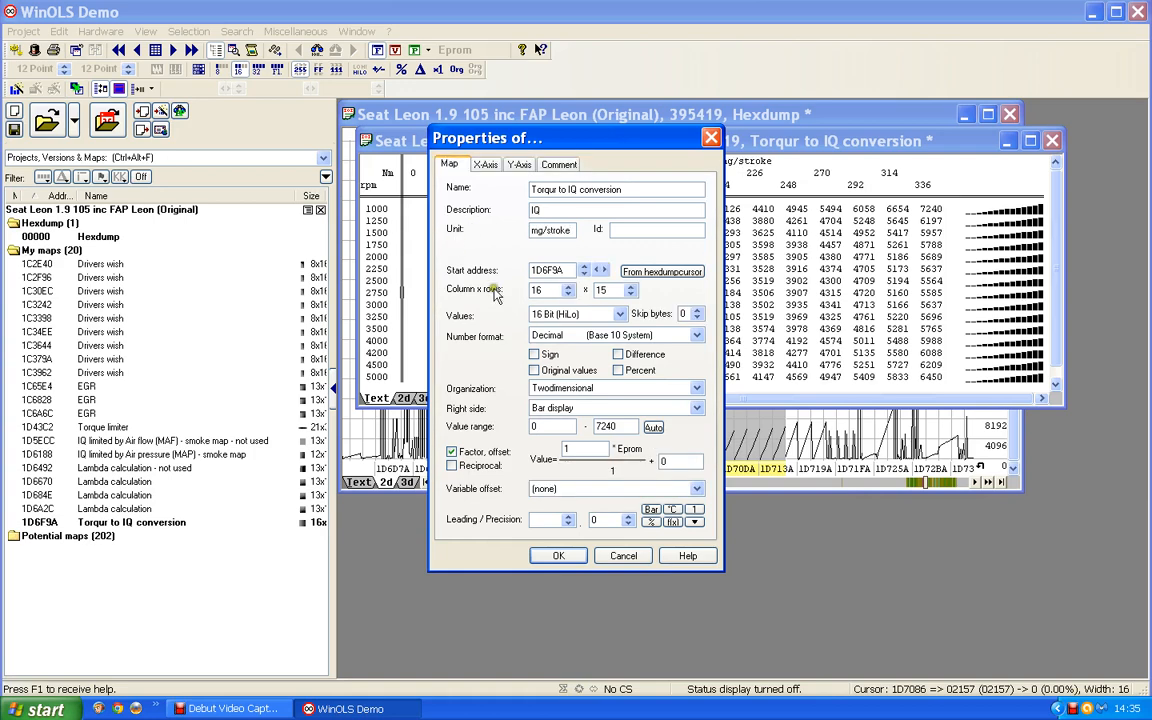
left_click_drag(580, 447, 516, 447)
type("0.01")
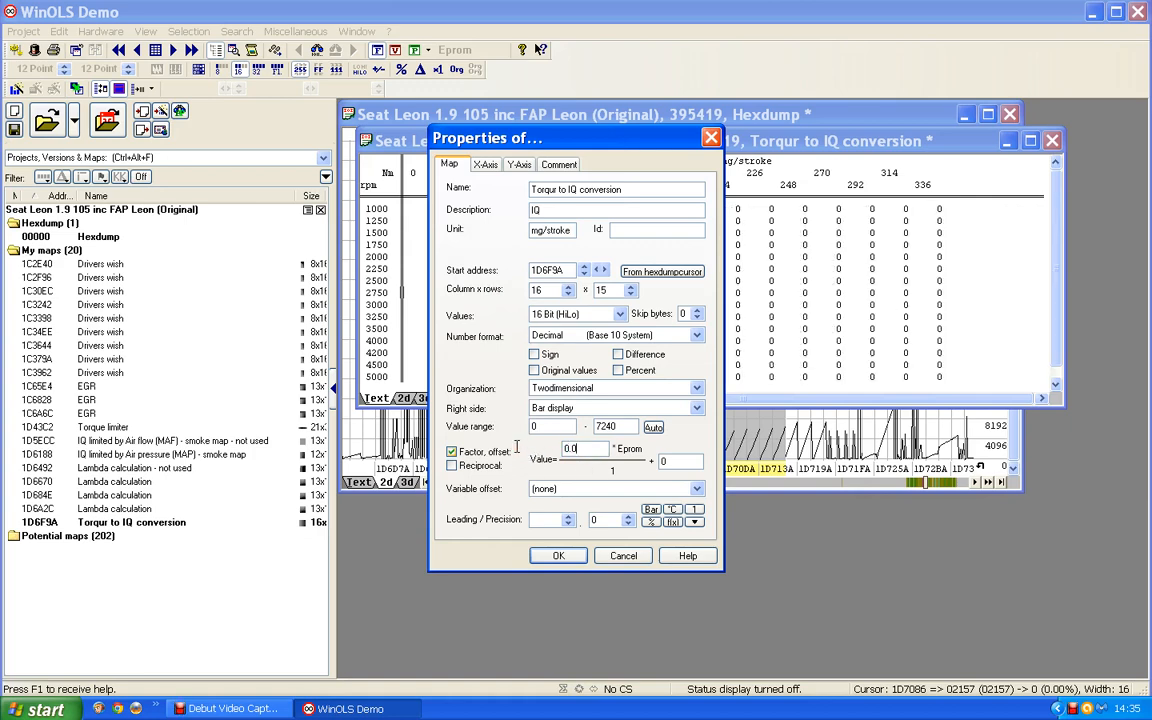
left_click(627, 518)
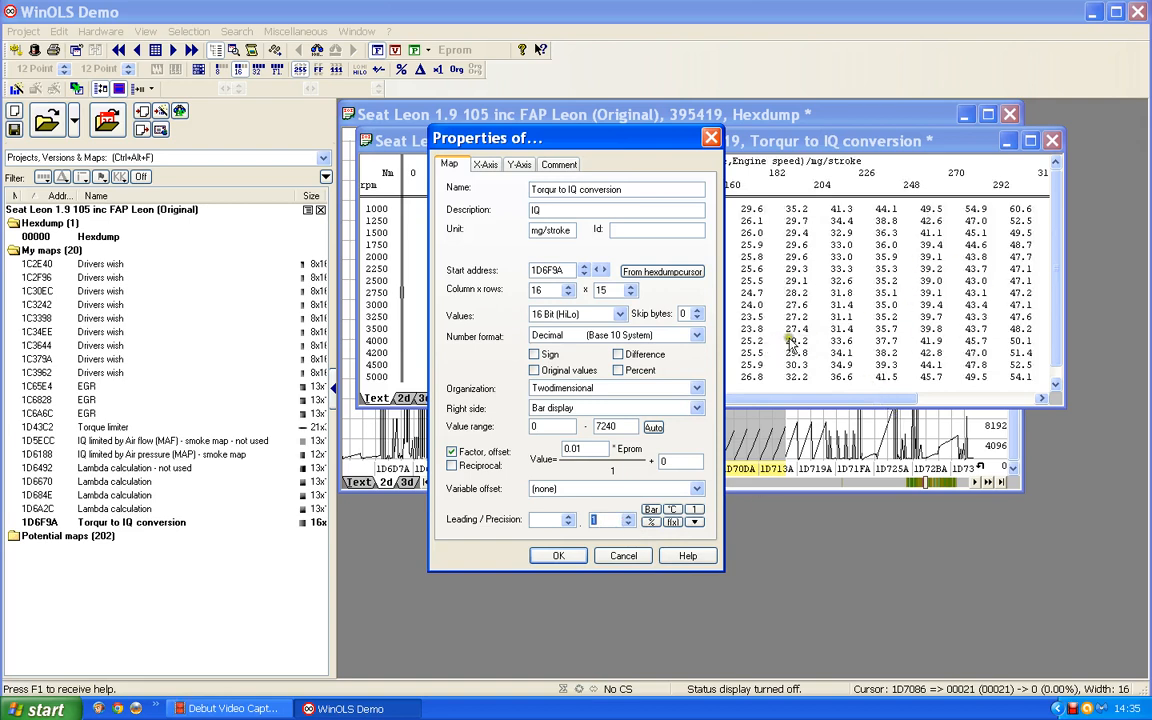
left_click(560, 557)
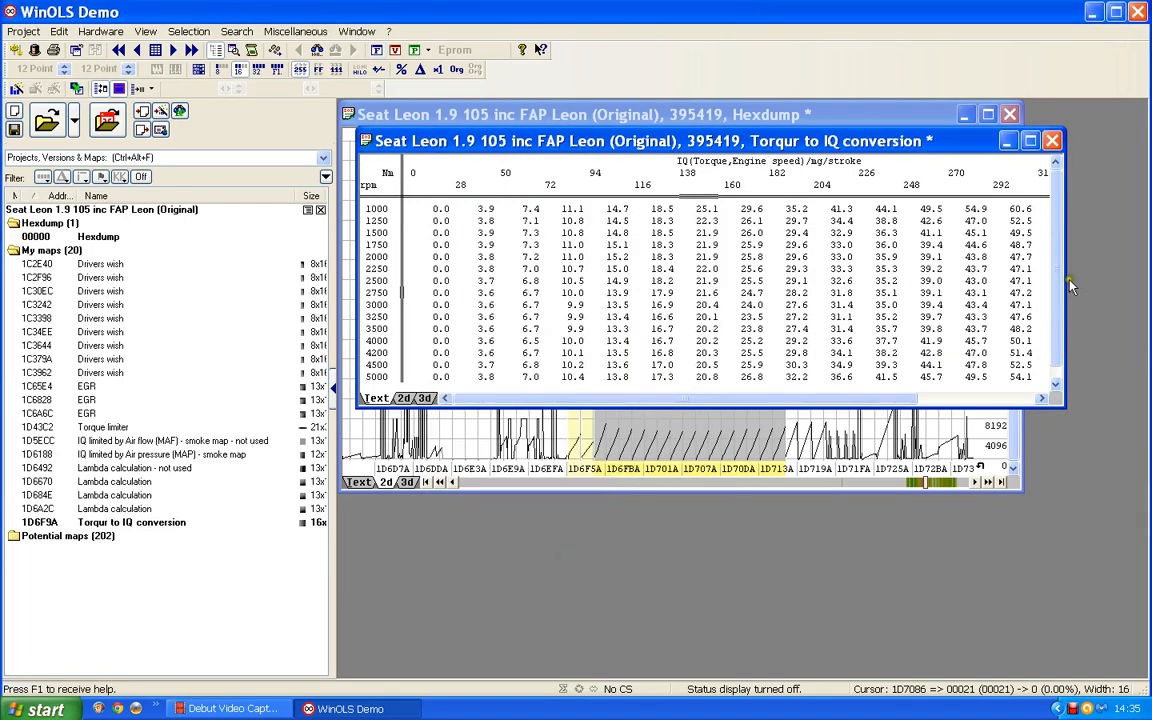
- Widen and reposition the map window so all columns fit, then close it
left_click_drag(1066, 288, 1138, 288)
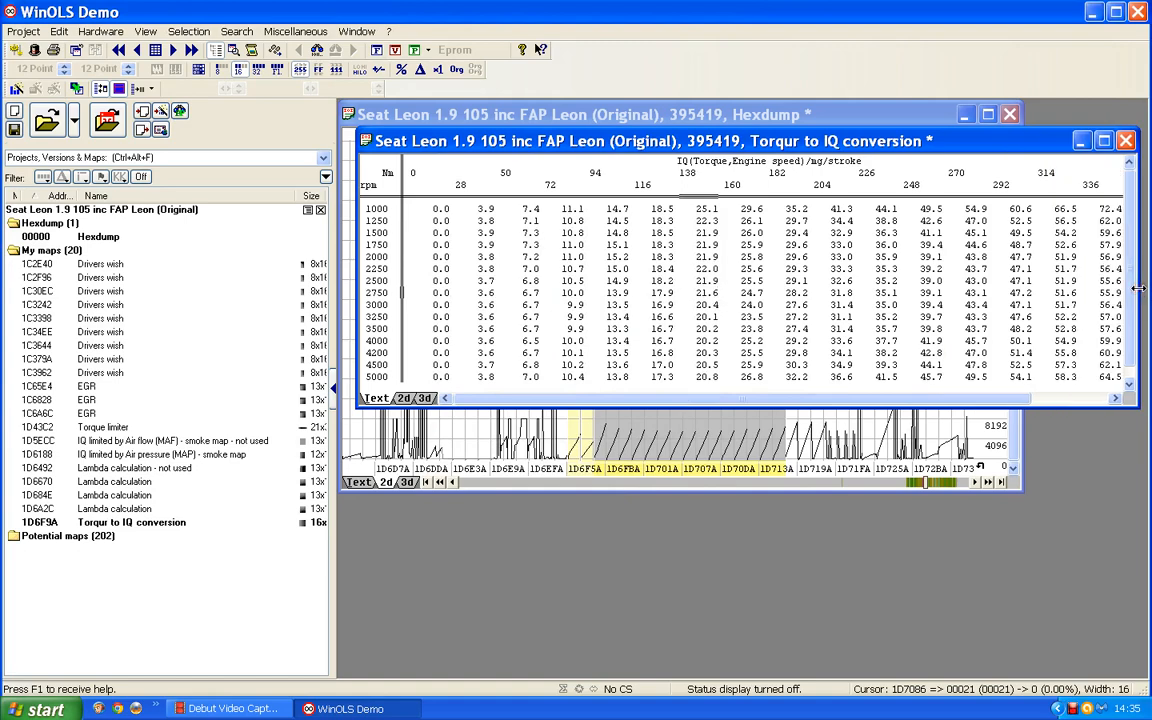
left_click_drag(852, 146, 835, 147)
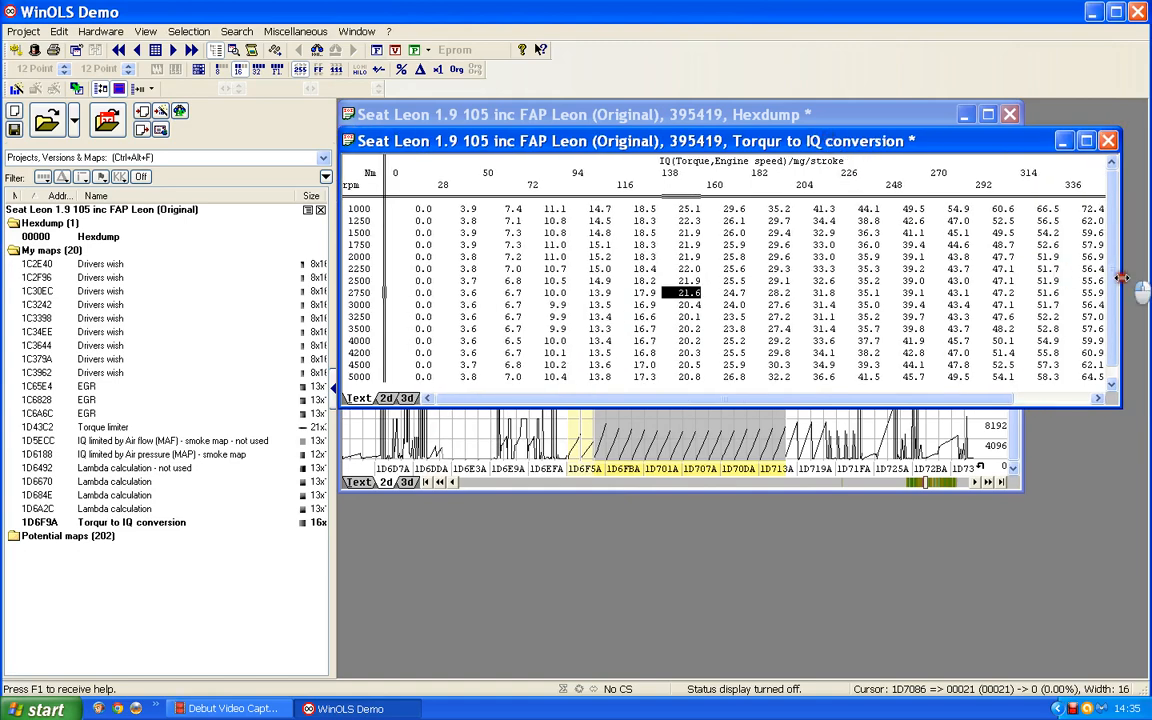
left_click_drag(1122, 278, 1134, 278)
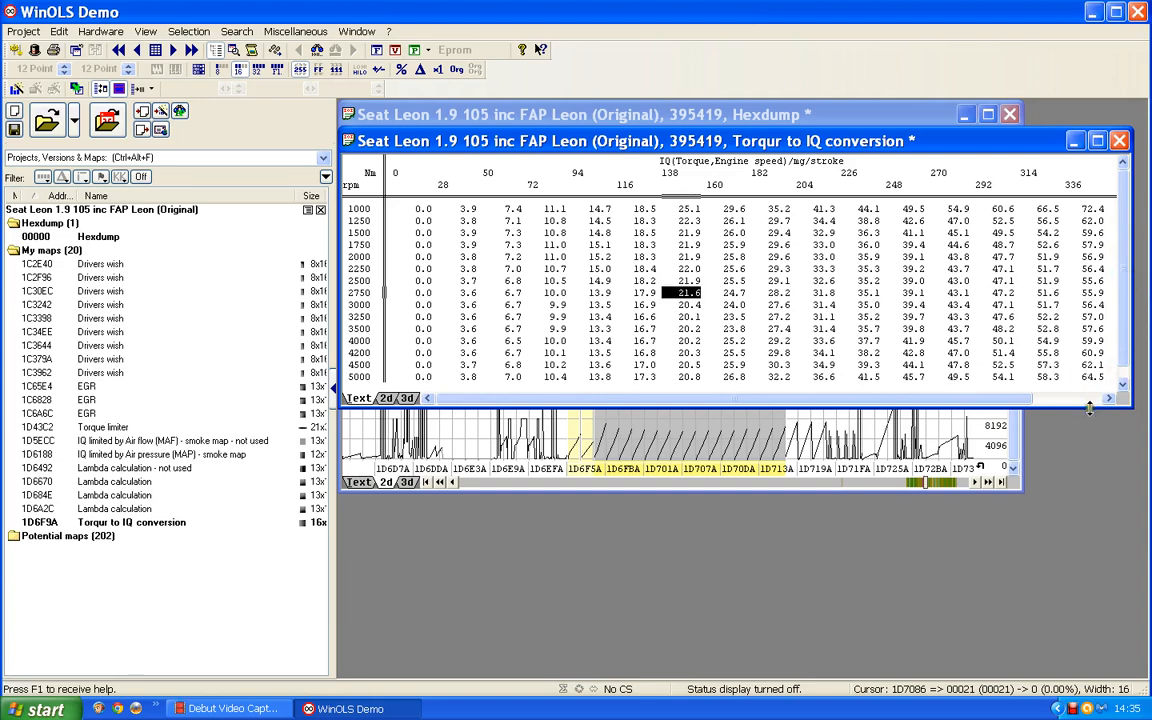
left_click_drag(1090, 405, 1084, 414)
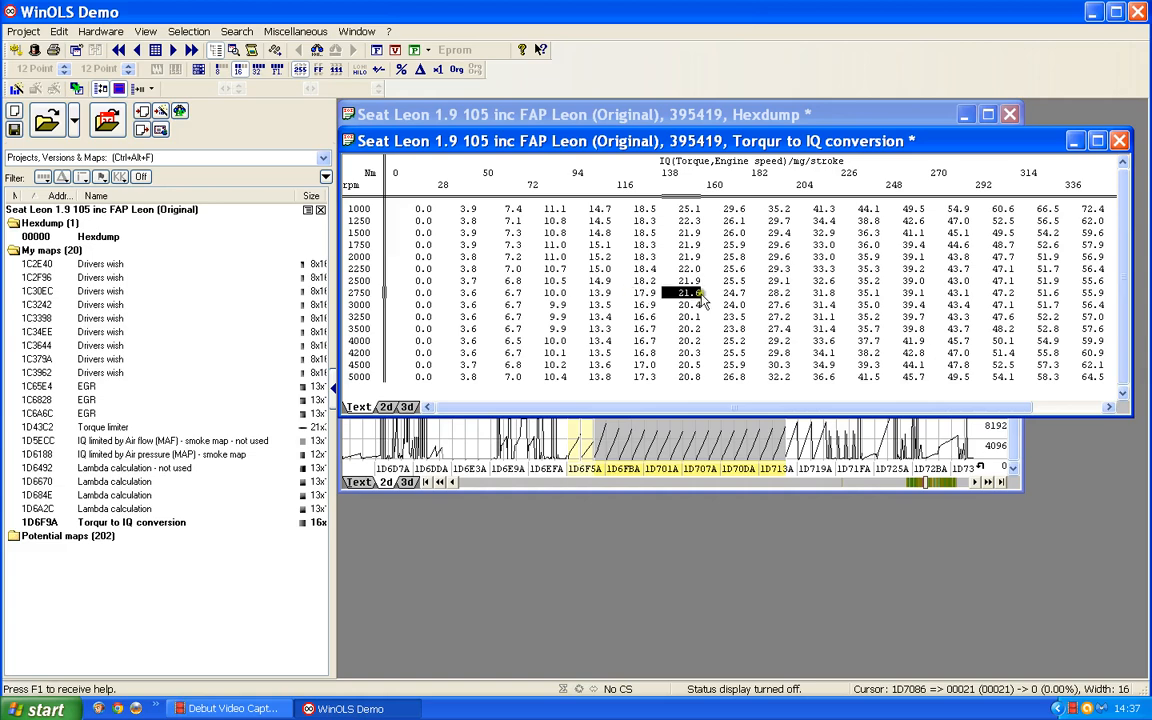
left_click(1122, 141)
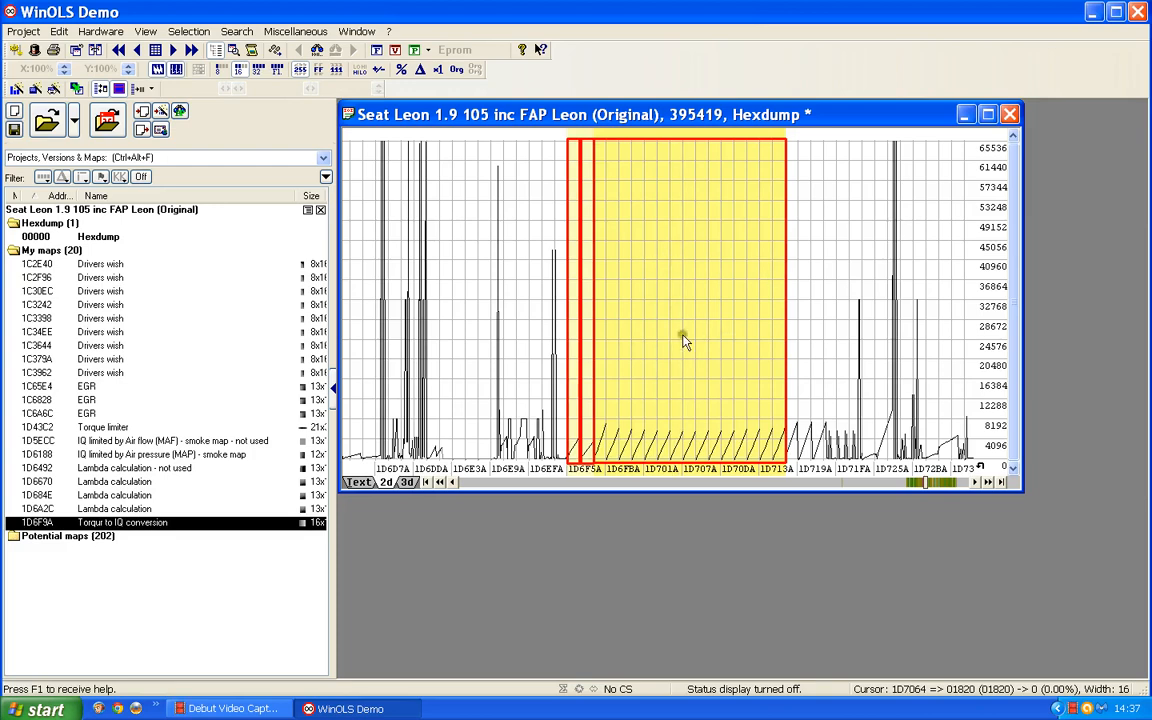
- Examine the map's area in the hexdump's text and 2D views
left_click(356, 482)
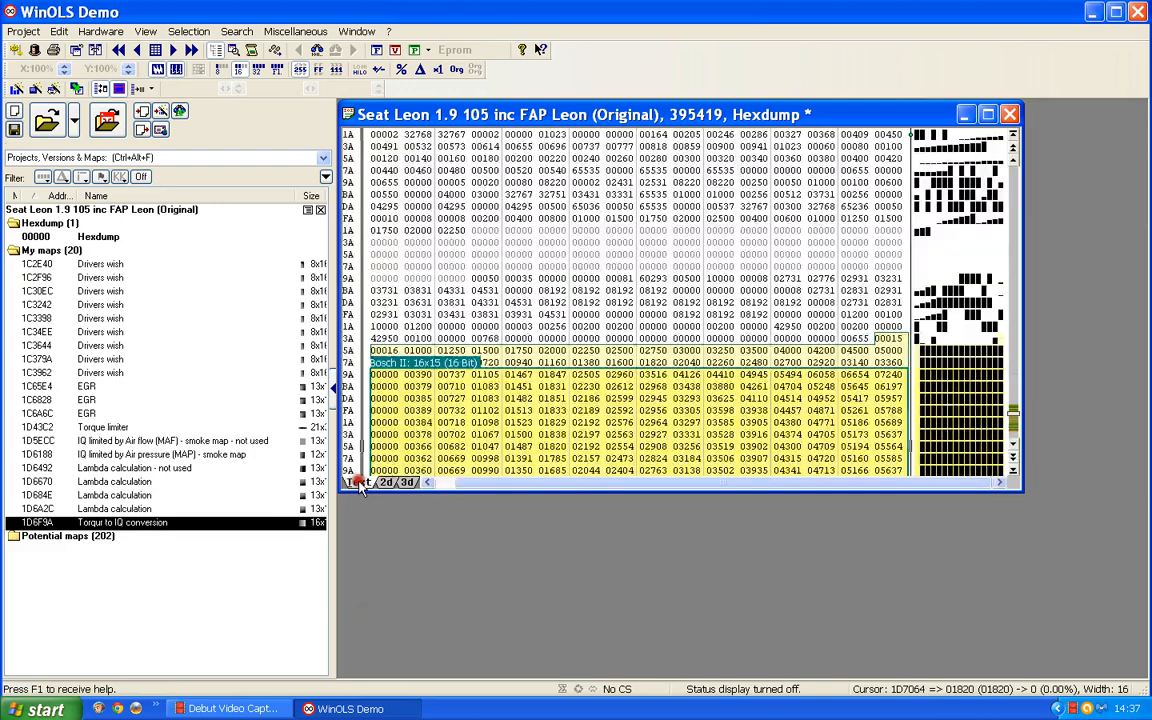
scroll(545, 325, "down", 4)
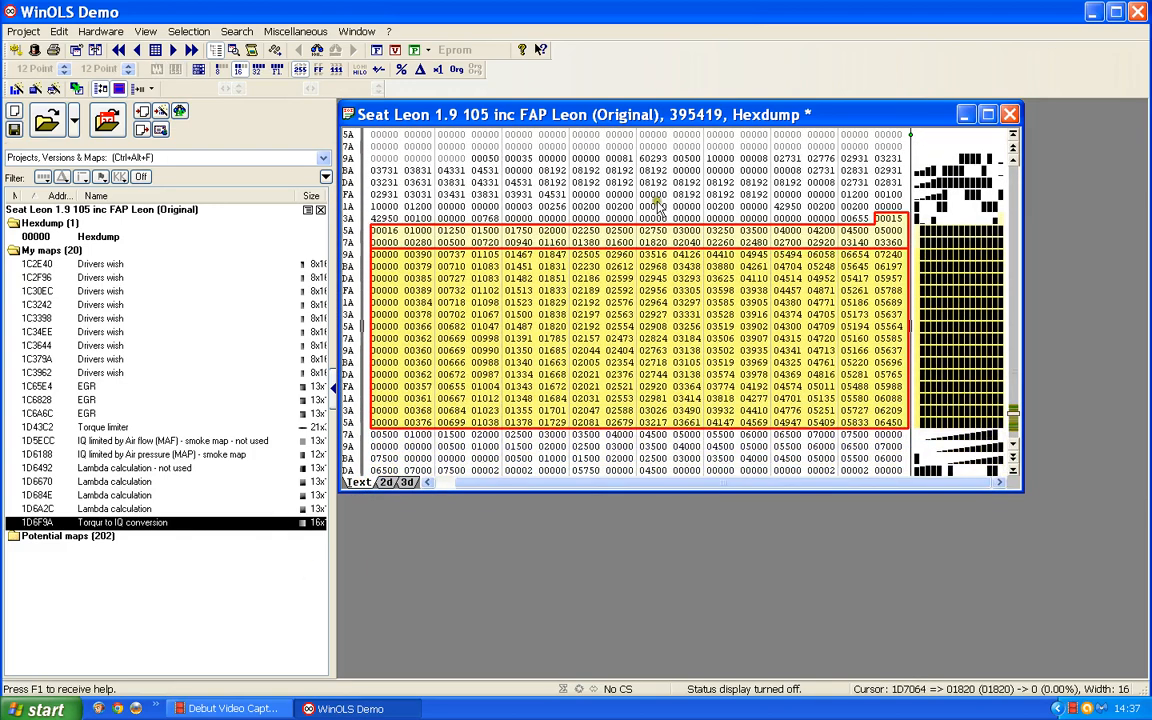
left_click(888, 218)
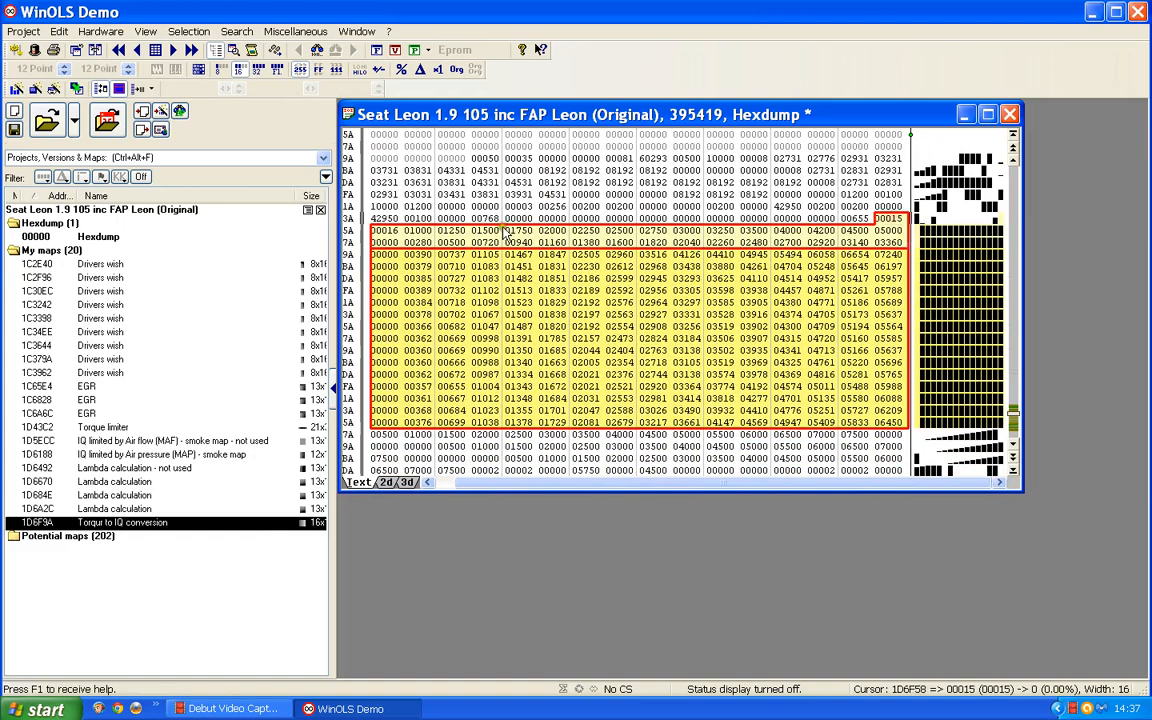
left_click(390, 231)
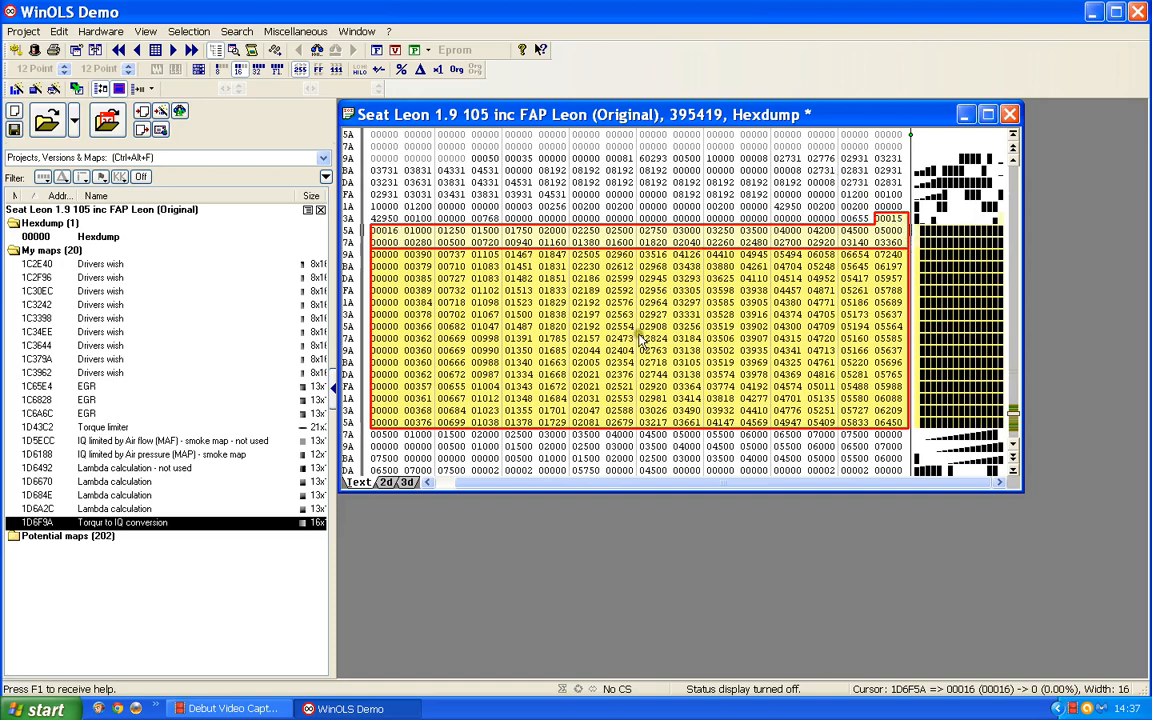
left_click(387, 483)
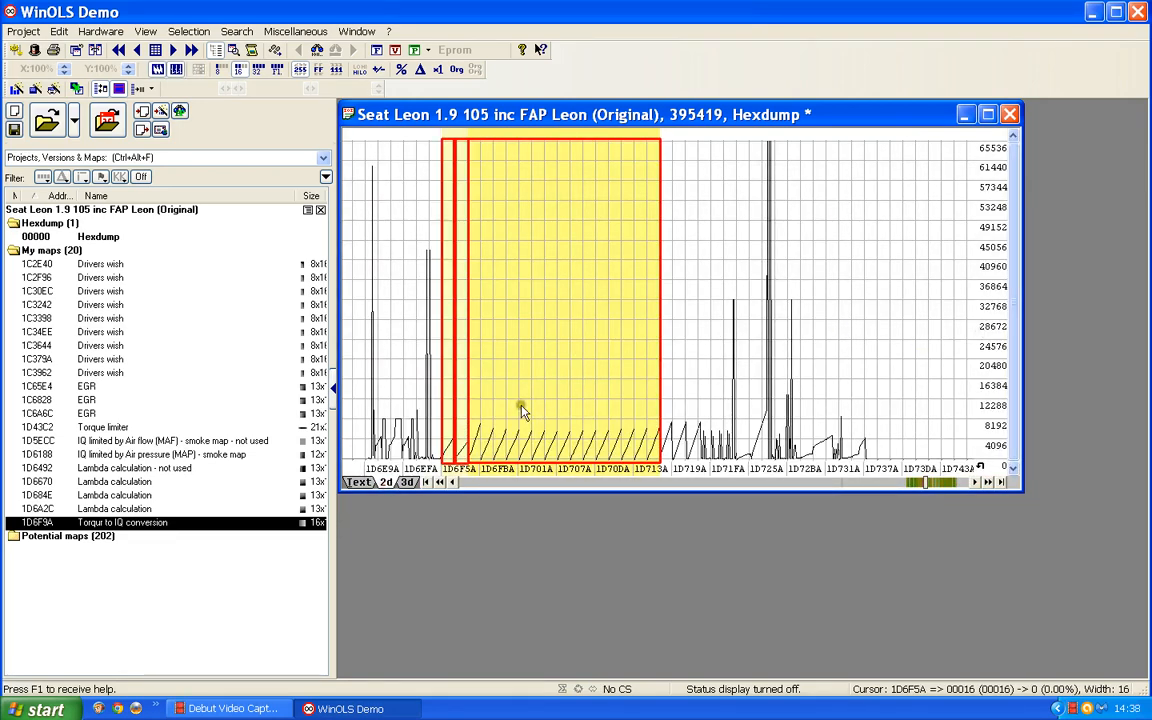
scroll(521, 405, "down", 1)
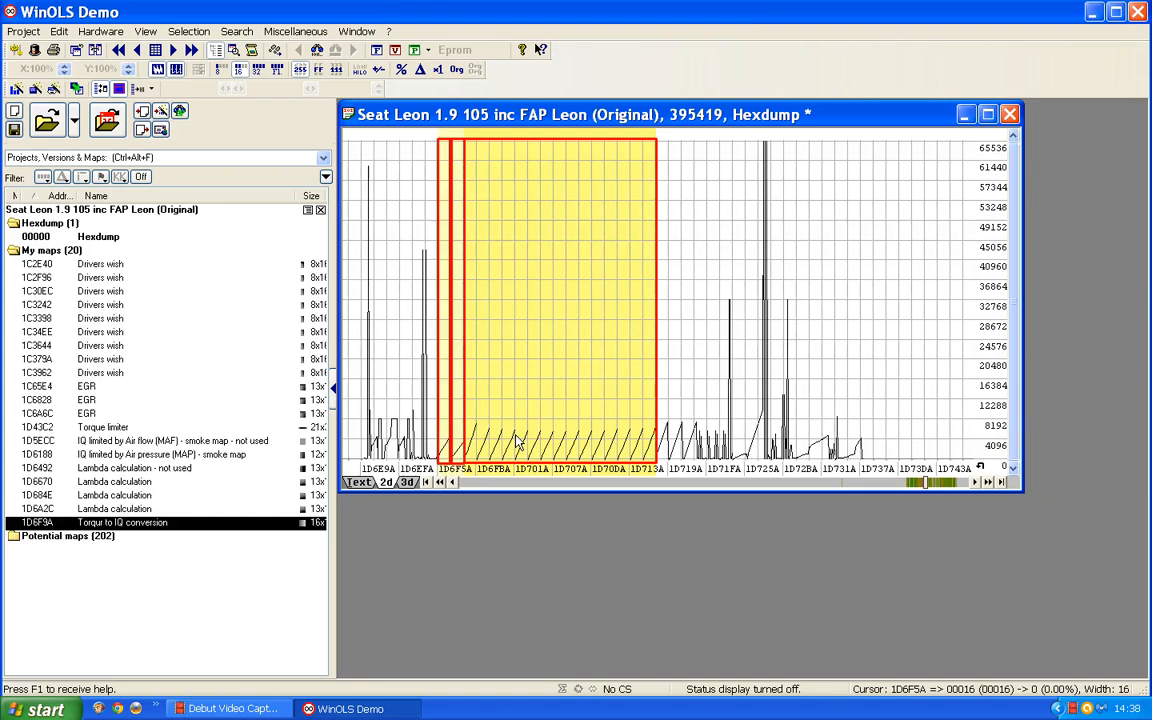
left_click(362, 483)
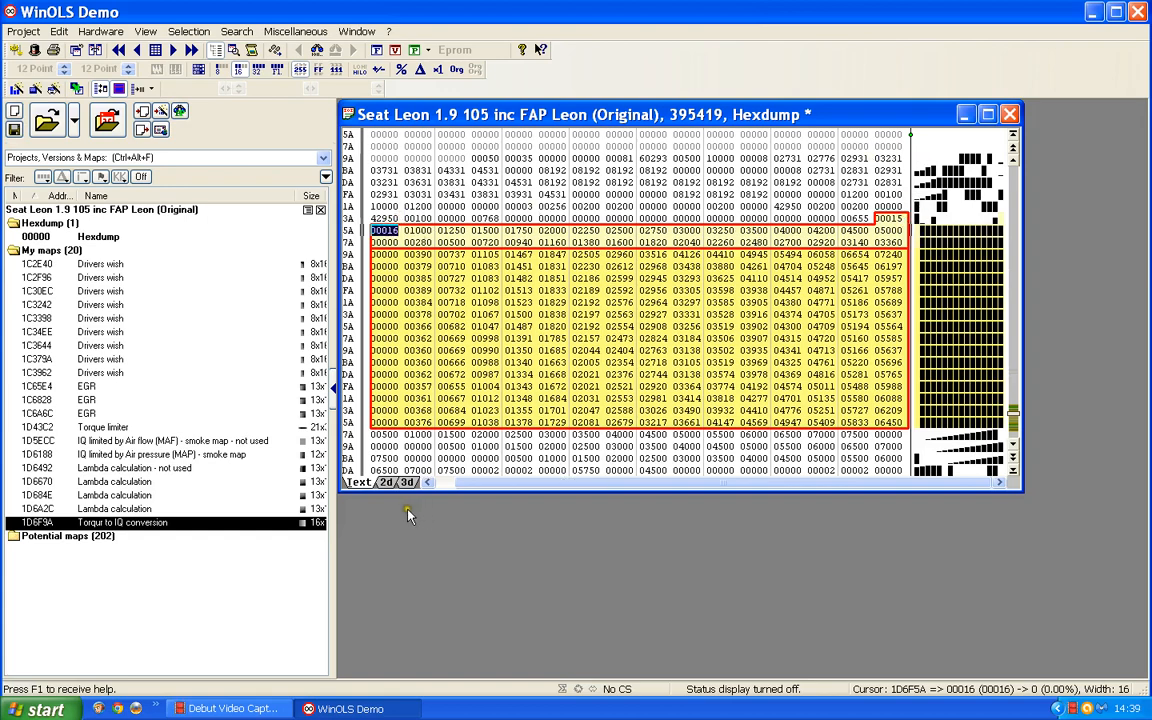
left_click(385, 482)
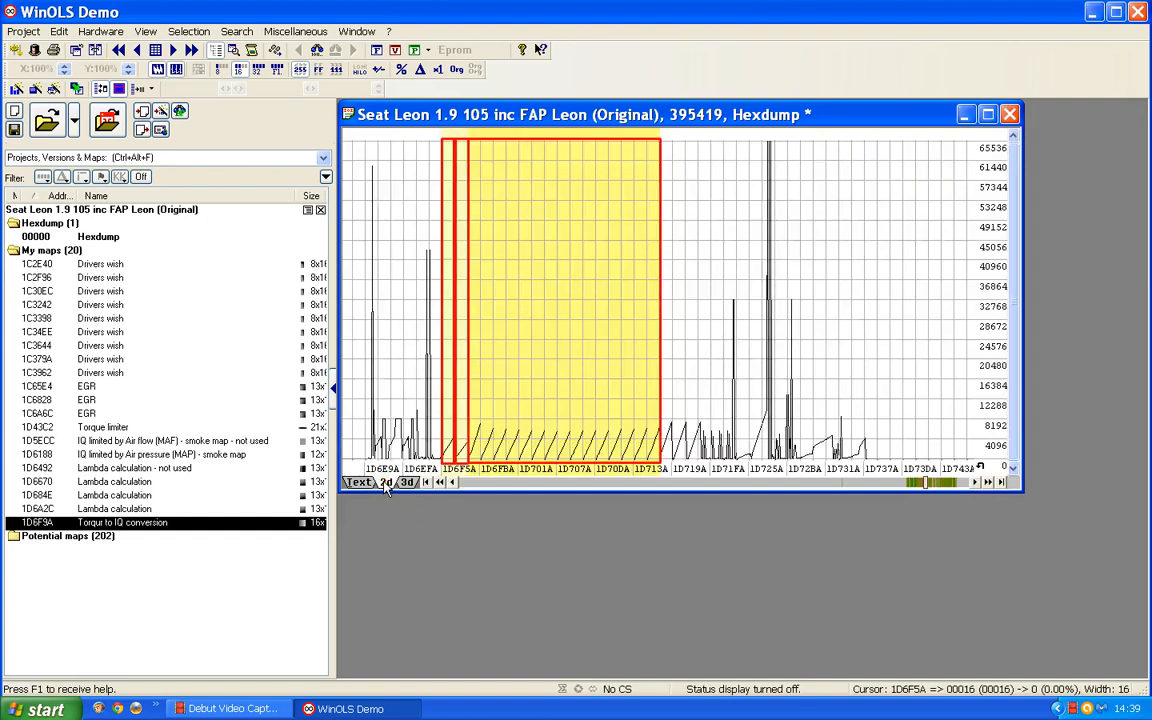